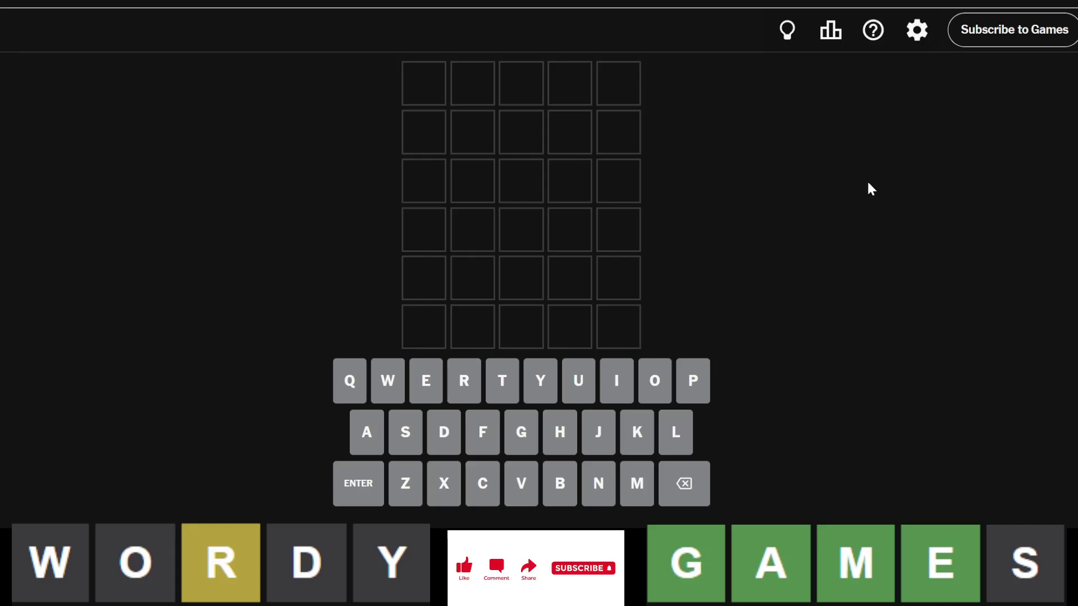
{"action": "type", "text": "first"}
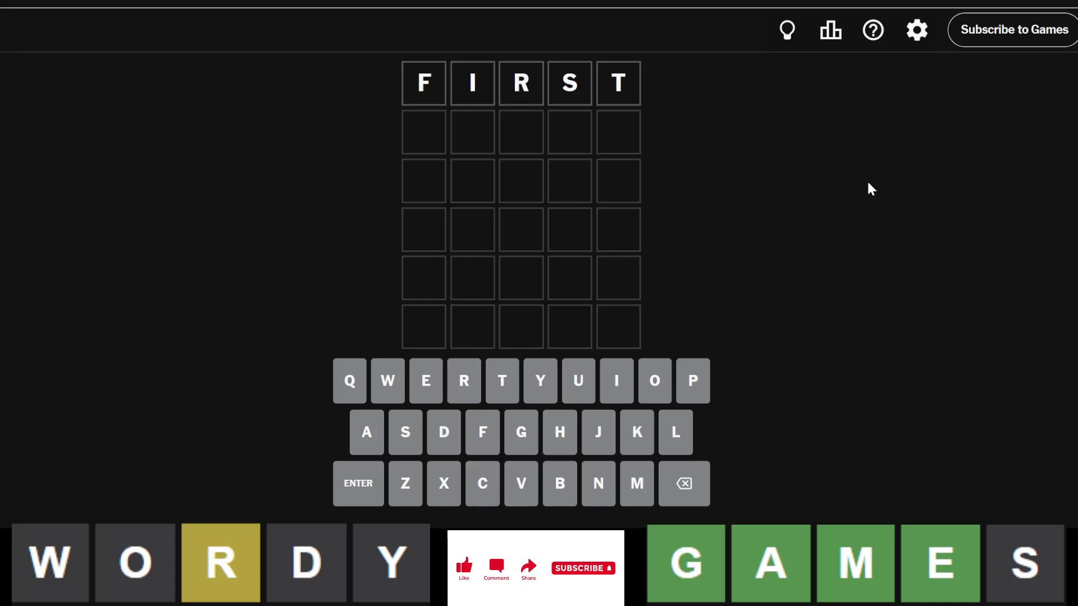
Submit FIRST as the first guess, then erase the XITAL trial from row two.
{"action": "key", "text": "Return"}
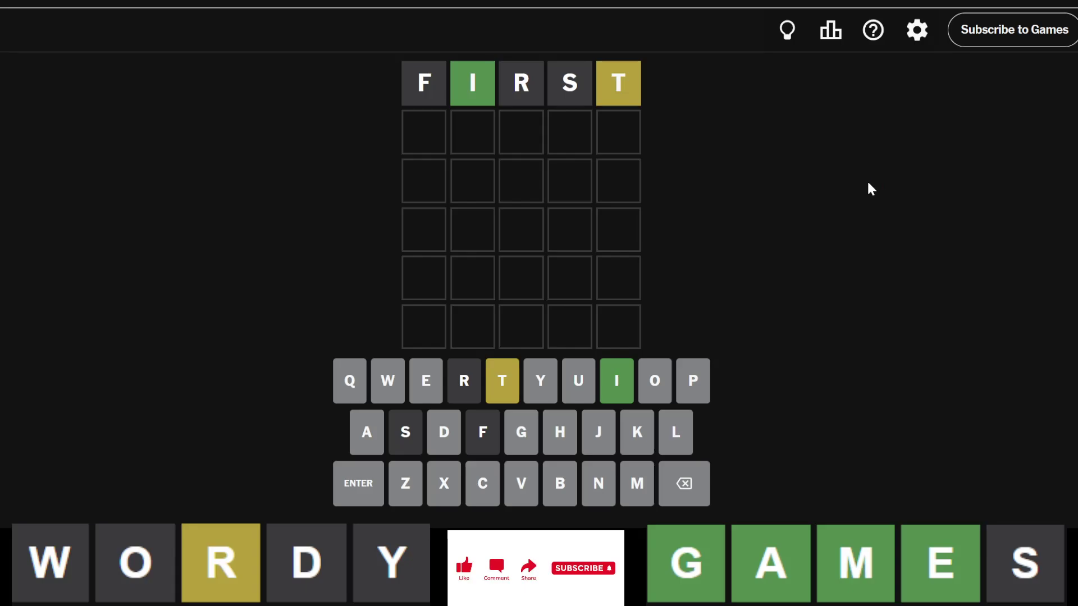
{"action": "type", "text": "xitch"}
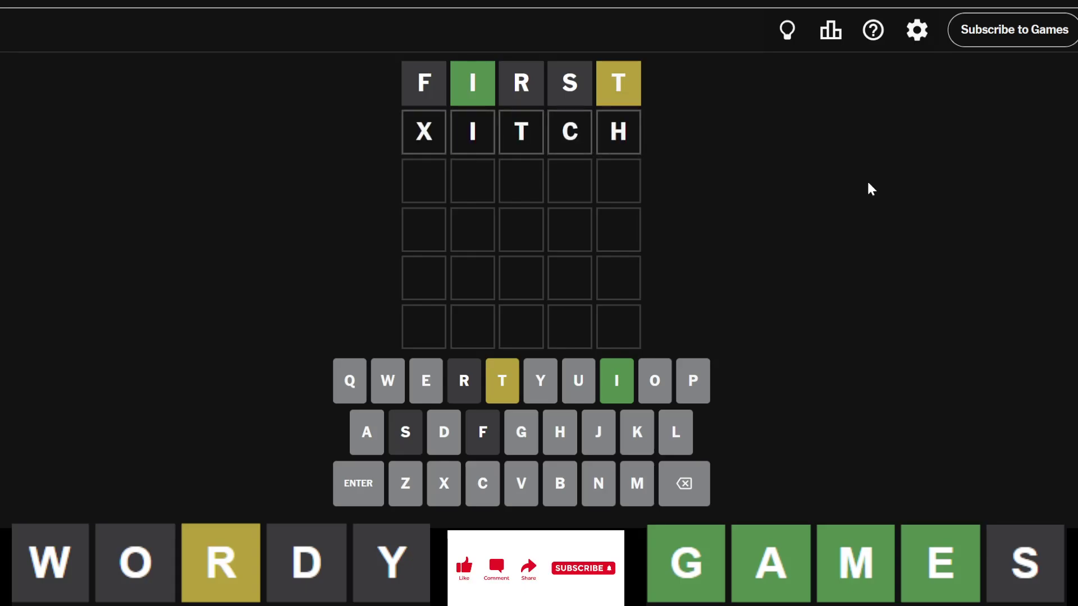
{"action": "key", "text": "BackSpace"}
{"action": "key", "text": "BackSpace"}
{"action": "type", "text": "a"}
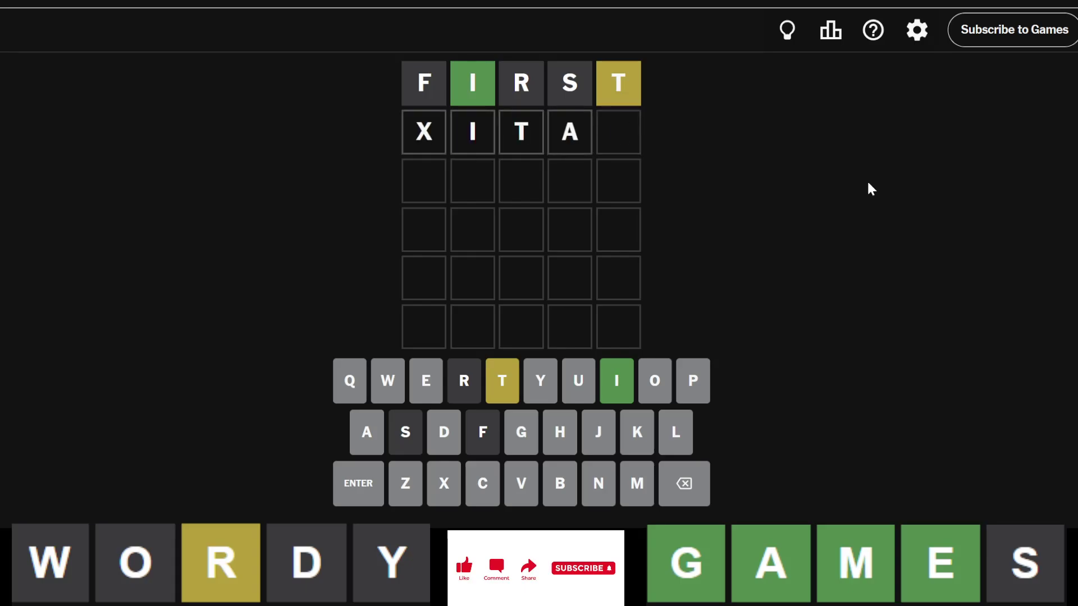
{"action": "type", "text": "l"}
{"action": "key", "text": "BackSpace"}
{"action": "key", "text": "BackSpace"}
{"action": "key", "text": "BackSpace"}
{"action": "key", "text": "BackSpace"}
{"action": "key", "text": "BackSpace"}
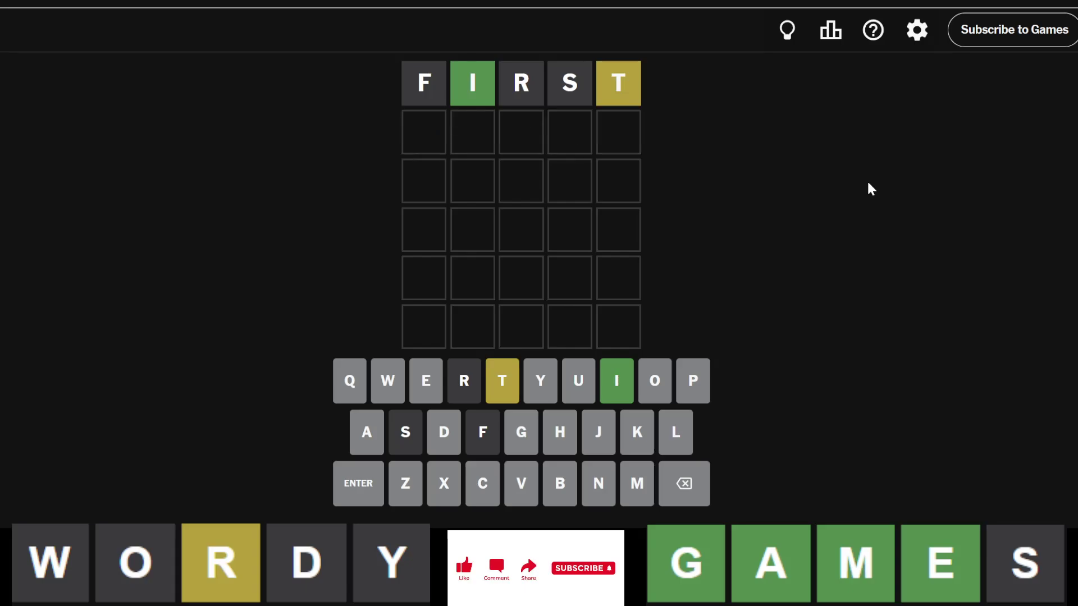
{"action": "type", "text": "pwd"}
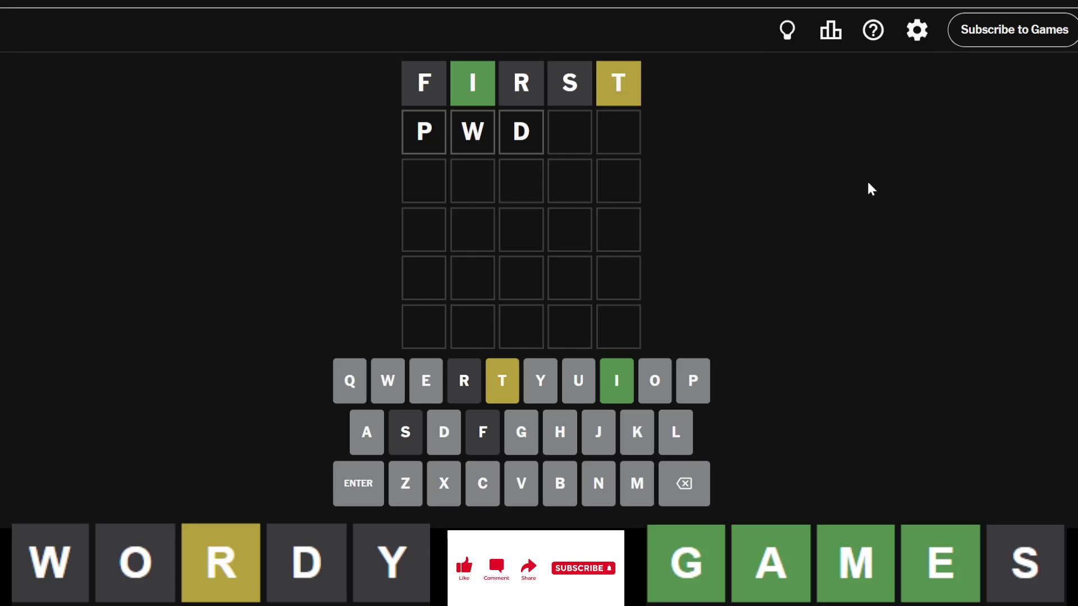
{"action": "key", "text": "BackSpace"}
{"action": "key", "text": "BackSpace"}
{"action": "type", "text": "owed"}
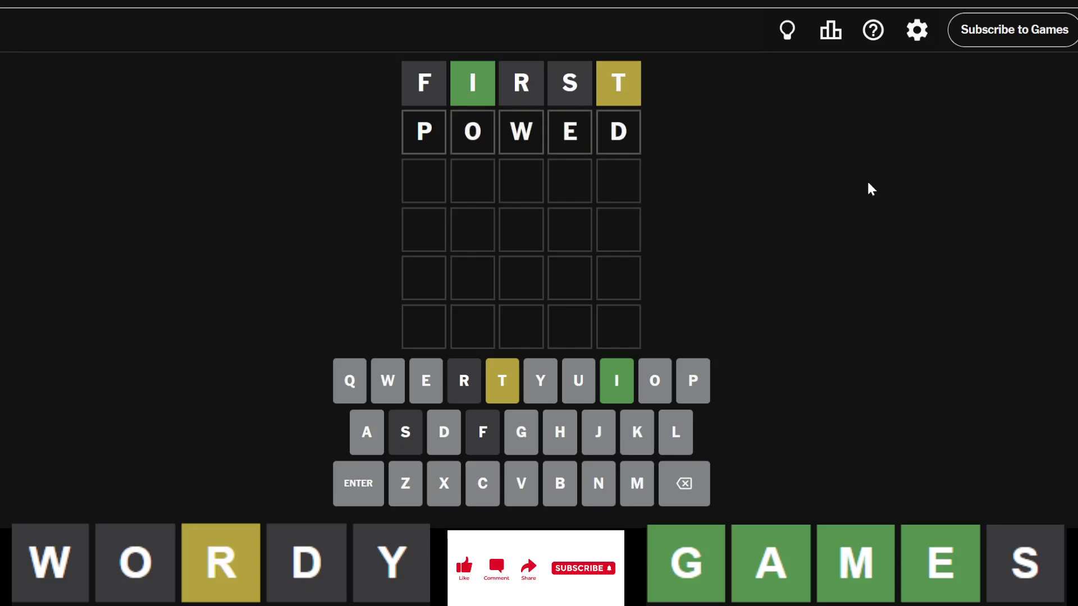
Try POWED and POWEL in row two, then erase the rejected letters and FLO.
{"action": "key", "text": "Return"}
{"action": "key", "text": "BackSpace"}
{"action": "type", "text": "l"}
{"action": "key", "text": "Return"}
{"action": "key", "text": "BackSpace"}
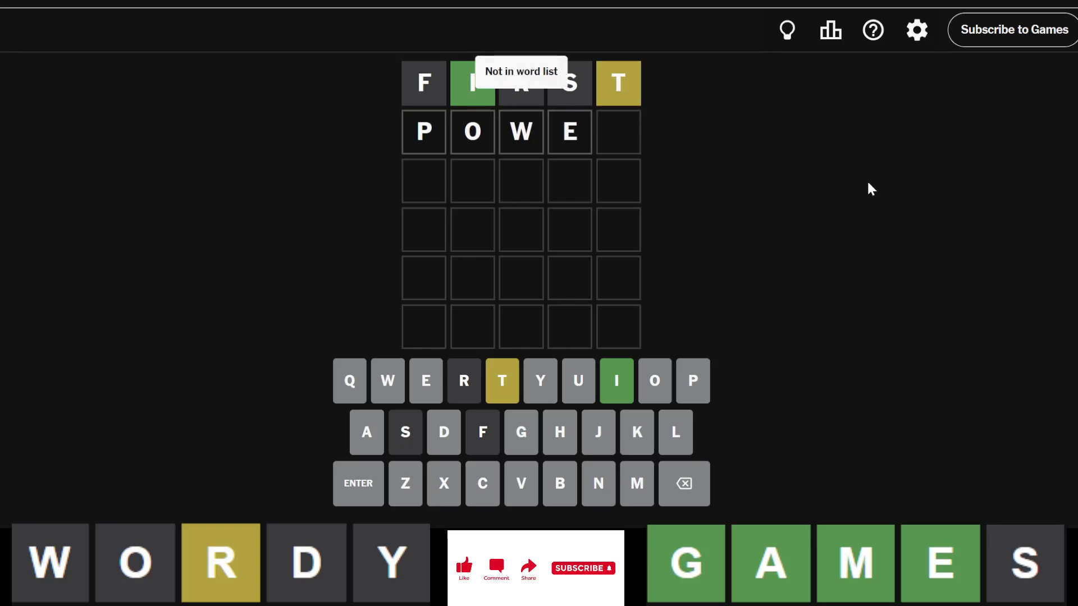
{"action": "key", "text": "BackSpace"}
{"action": "key", "text": "BackSpace"}
{"action": "key", "text": "BackSpace"}
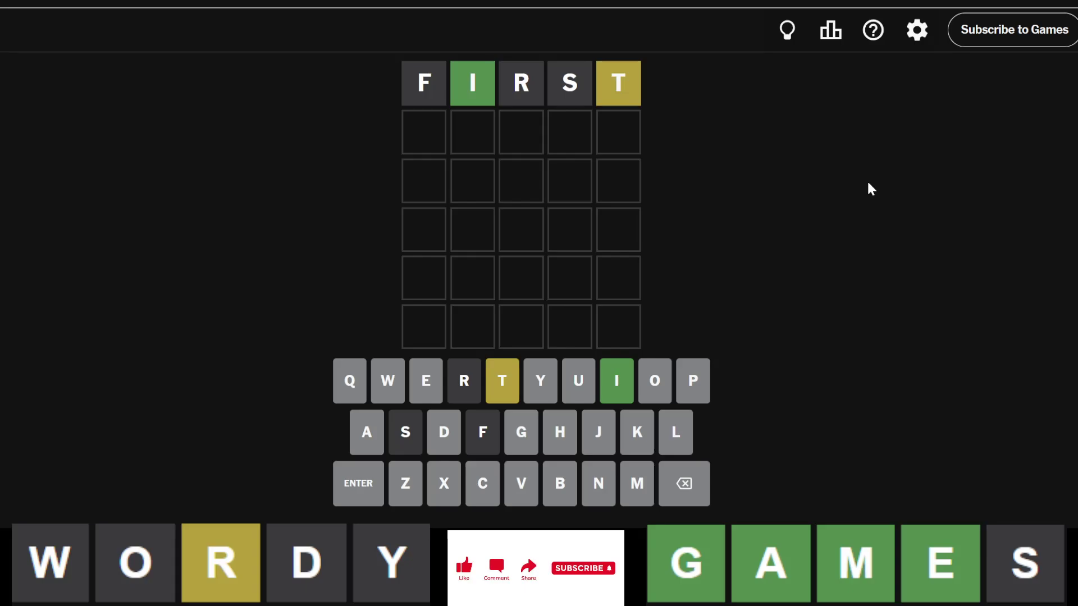
{"action": "type", "text": "fl"}
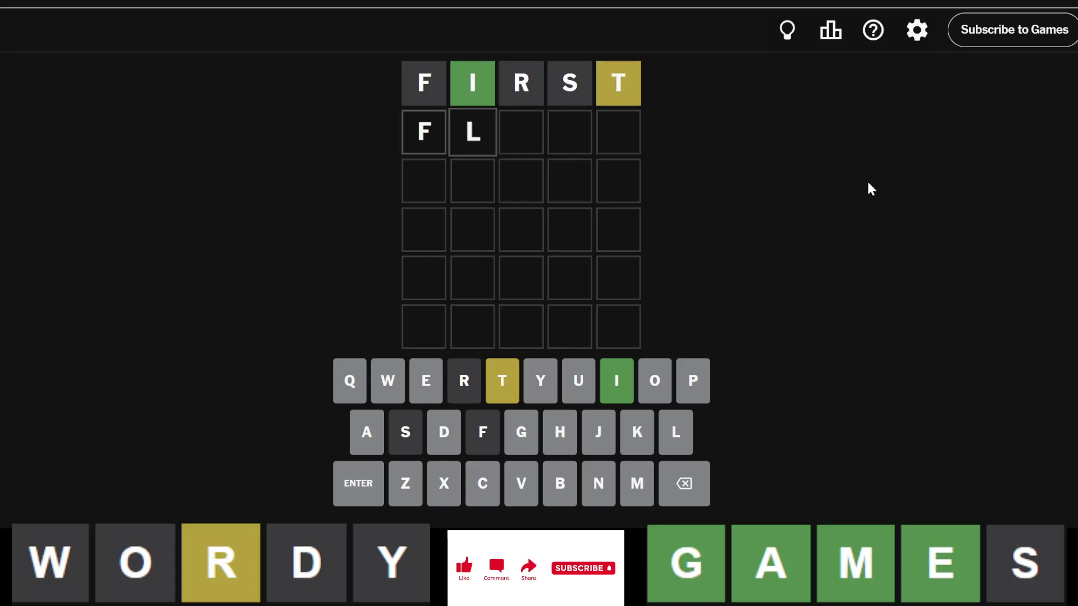
{"action": "type", "text": "o"}
{"action": "key", "text": "BackSpace"}
{"action": "key", "text": "BackSpace"}
{"action": "key", "text": "BackSpace"}
{"action": "type", "text": "blown"}
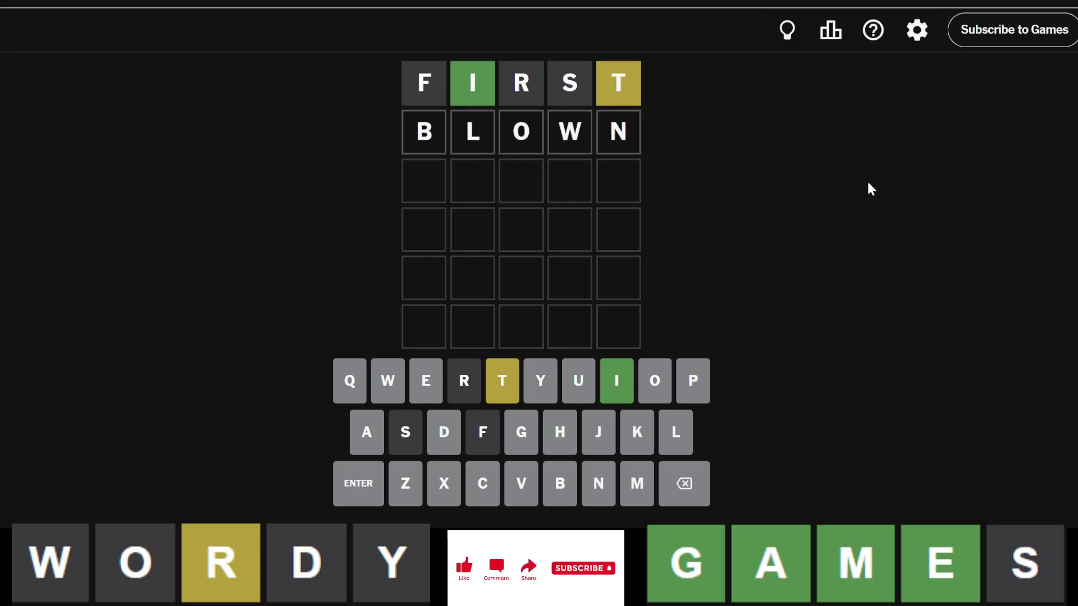
Clear BLOWN and the PWD letters, then submit PEDAL as the second guess.
{"action": "key", "text": "BackSpace"}
{"action": "key", "text": "BackSpace"}
{"action": "key", "text": "BackSpace"}
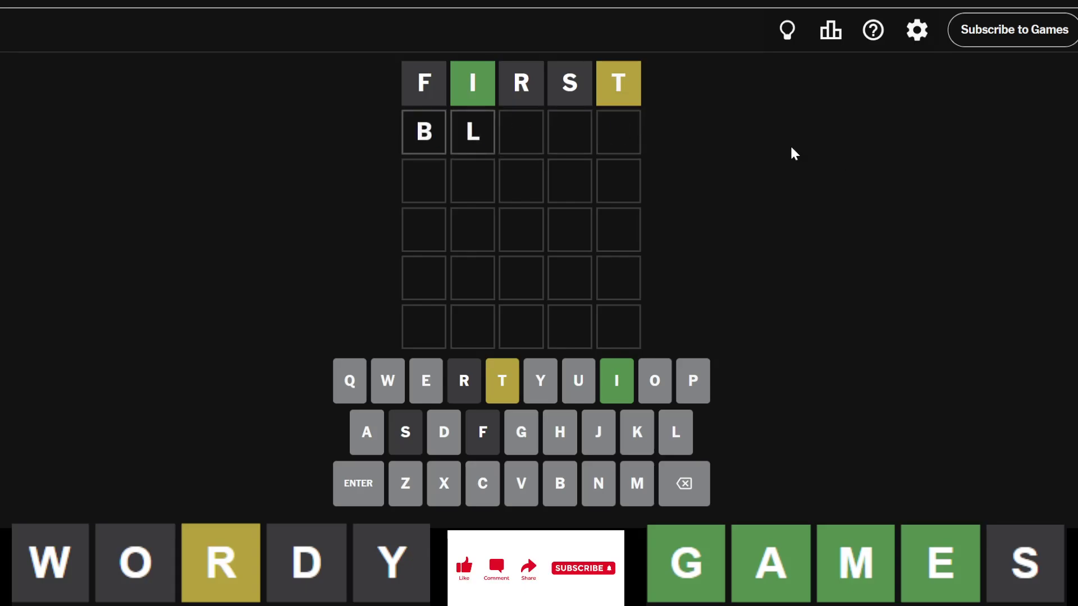
{"action": "key", "text": "BackSpace"}
{"action": "key", "text": "BackSpace"}
{"action": "type", "text": "p"}
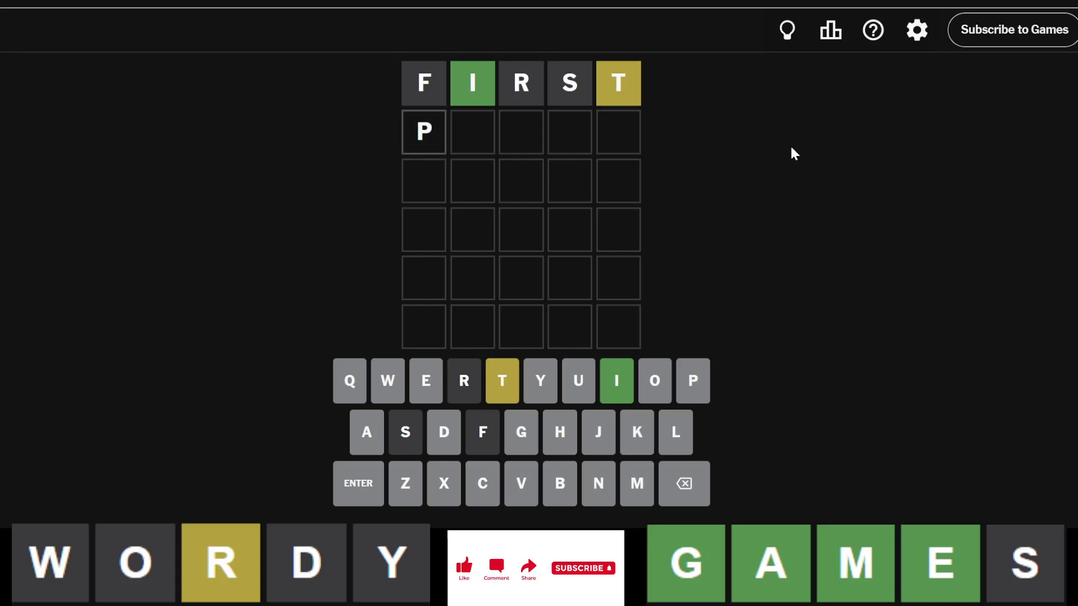
{"action": "type", "text": "wd"}
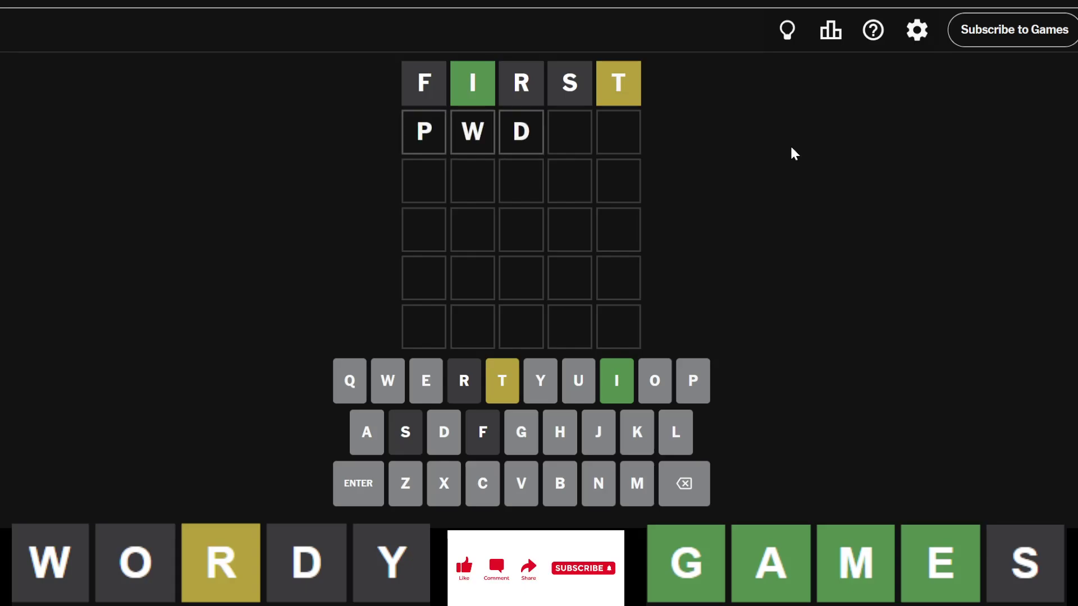
{"action": "key", "text": "BackSpace"}
{"action": "key", "text": "BackSpace"}
{"action": "key", "text": "BackSpace"}
{"action": "type", "text": "ped"}
{"action": "type", "text": "al"}
{"action": "key", "text": "Return"}
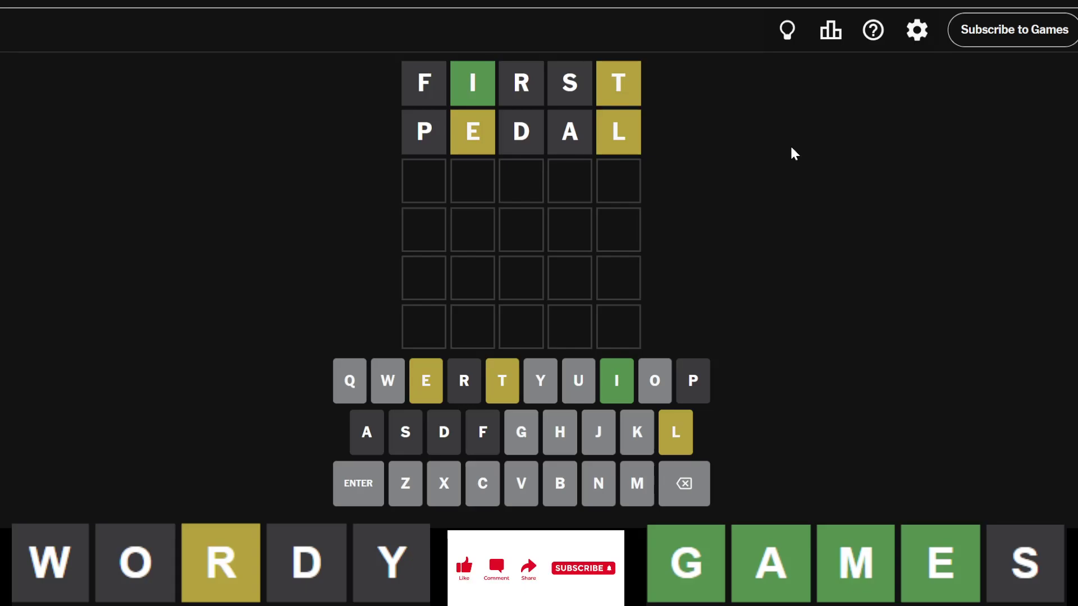
{"action": "type", "text": "T"}
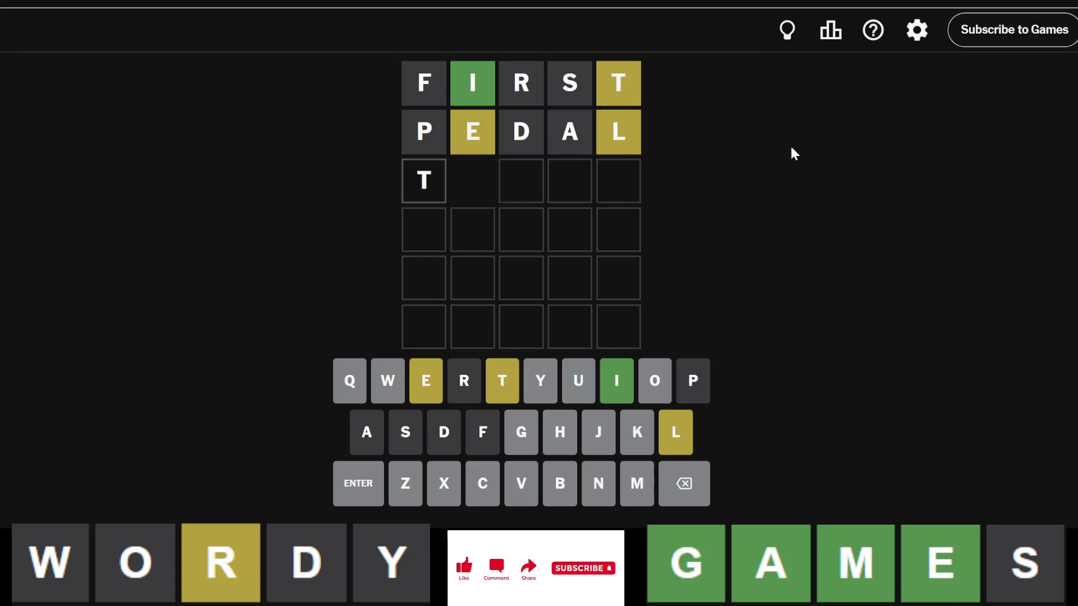
{"action": "type", "text": "Itle"}
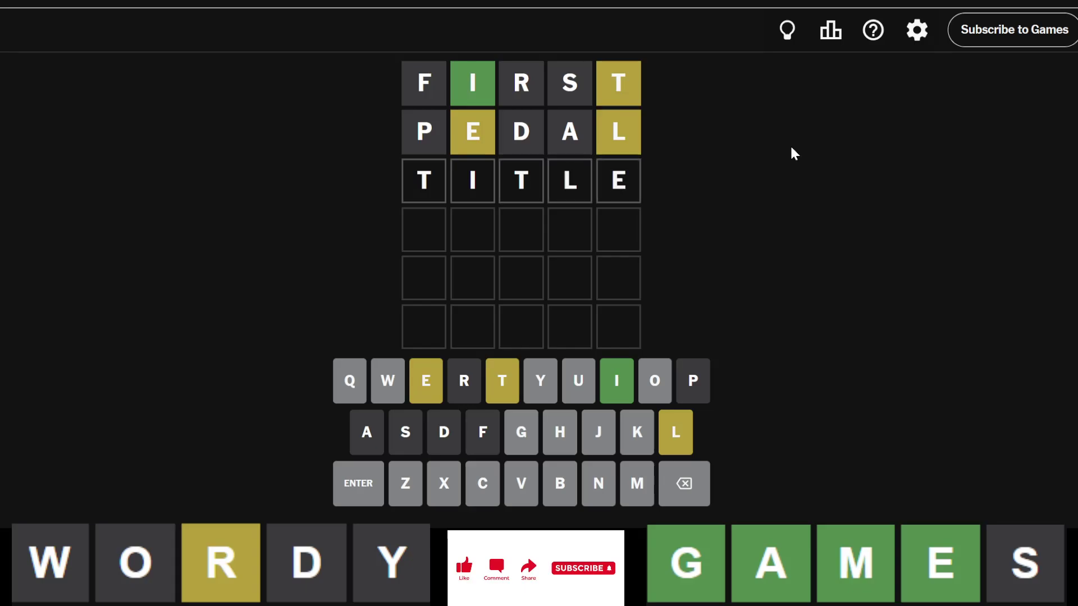
Submit TITLE as the third guess.
{"action": "key", "text": "Return"}
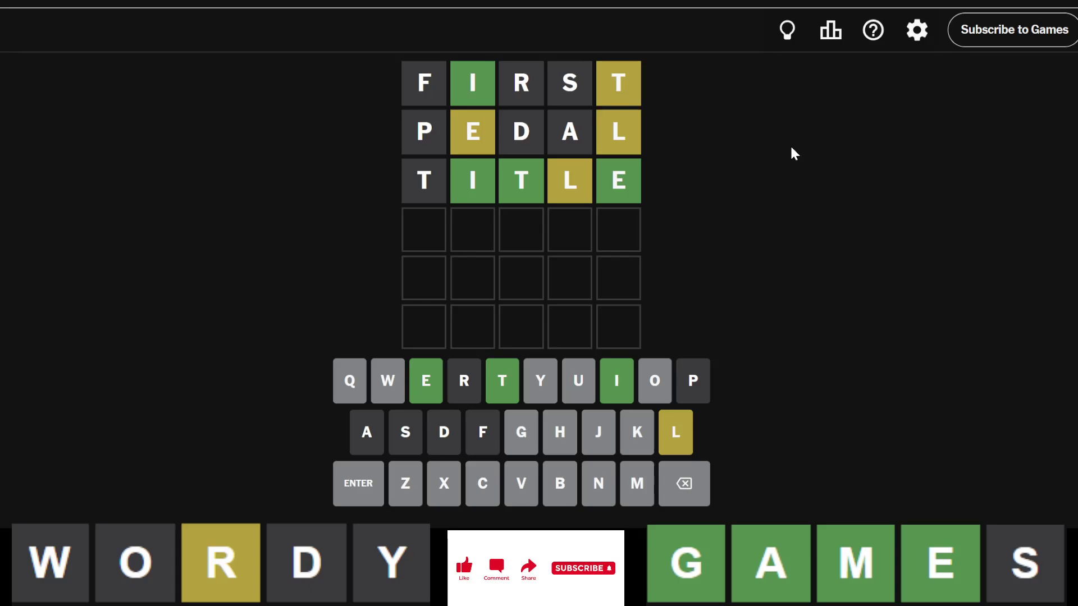
{"action": "type", "text": "lithe"}
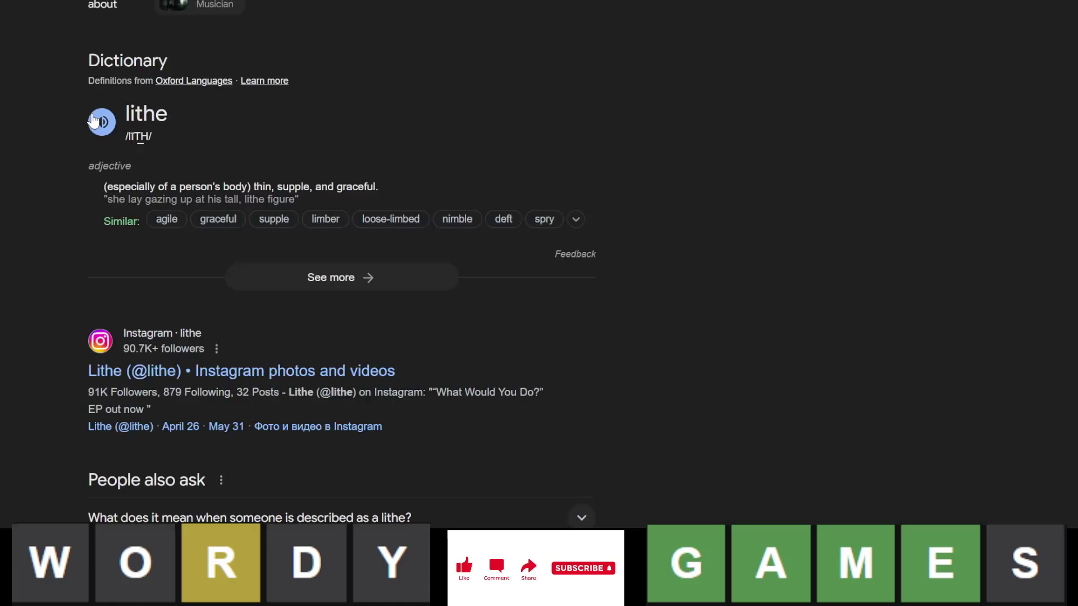
Play the pronunciation of 'lithe' from Google's Dictionary card.
{"action": "left_click", "coordinate": [100, 122]}
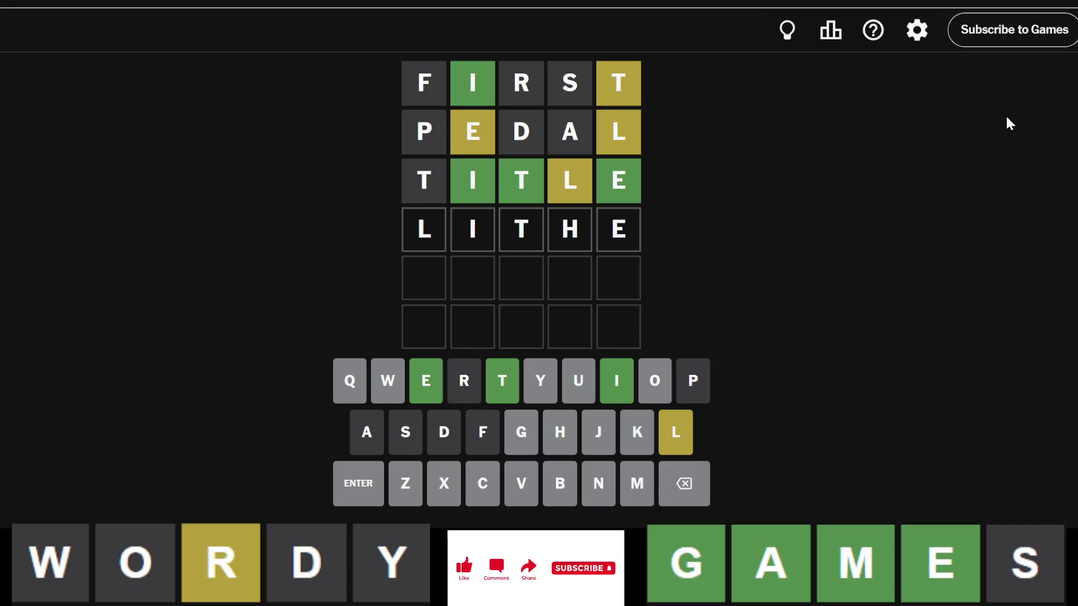
Submit LITHE as the fourth guess and close the Congratulations modal.
{"action": "key", "text": "Return"}
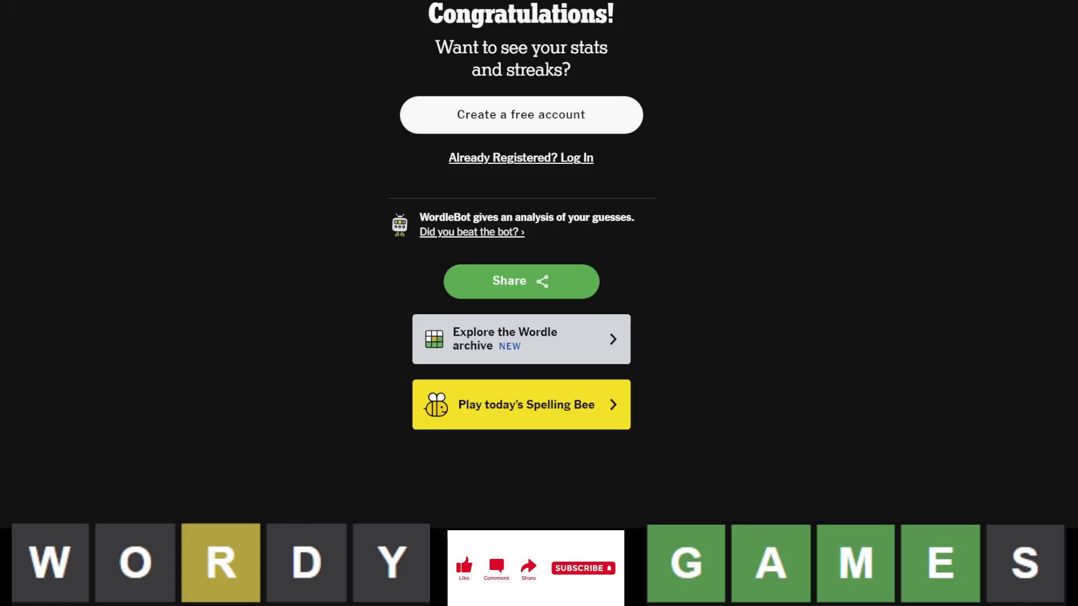
{"action": "key", "text": "Escape"}
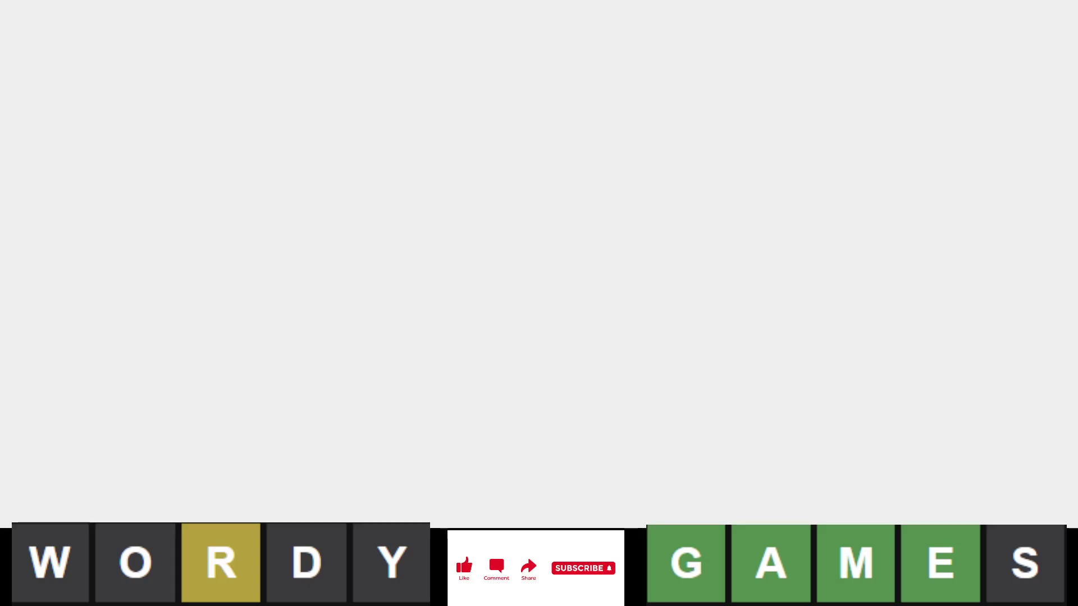
{"action": "scroll", "coordinate": [656, 316], "scroll_direction": "down", "scroll_amount": 2}
{"action": "scroll", "coordinate": [652, 328], "scroll_direction": "down", "scroll_amount": 2}
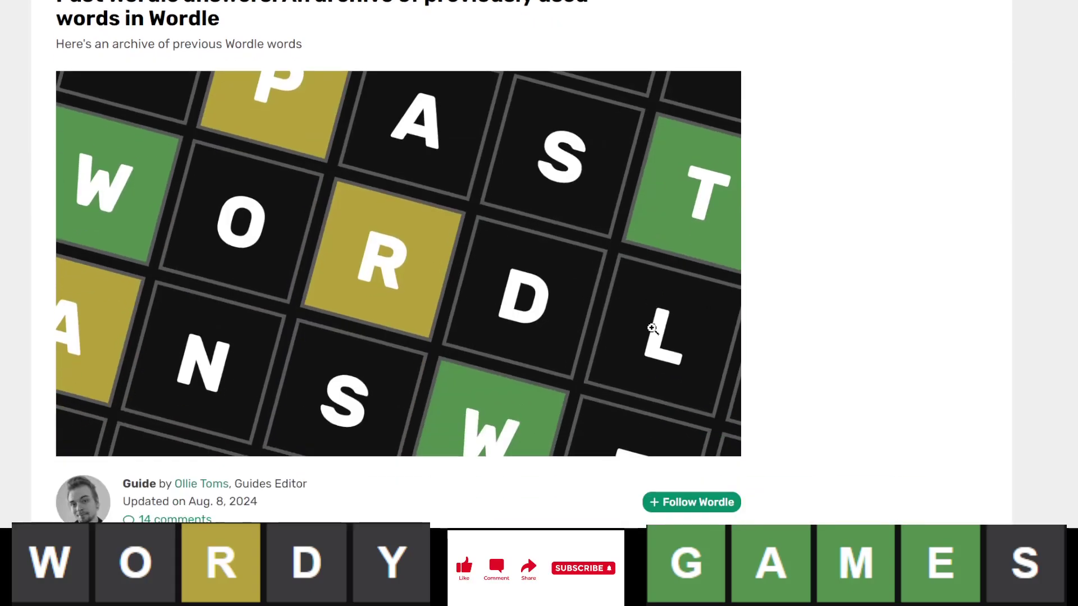
{"action": "scroll", "coordinate": [651, 328], "scroll_direction": "down", "scroll_amount": 8}
{"action": "scroll", "coordinate": [651, 327], "scroll_direction": "down", "scroll_amount": 6}
{"action": "scroll", "coordinate": [651, 327], "scroll_direction": "down", "scroll_amount": 10}
{"action": "scroll", "coordinate": [654, 334], "scroll_direction": "down", "scroll_amount": 5}
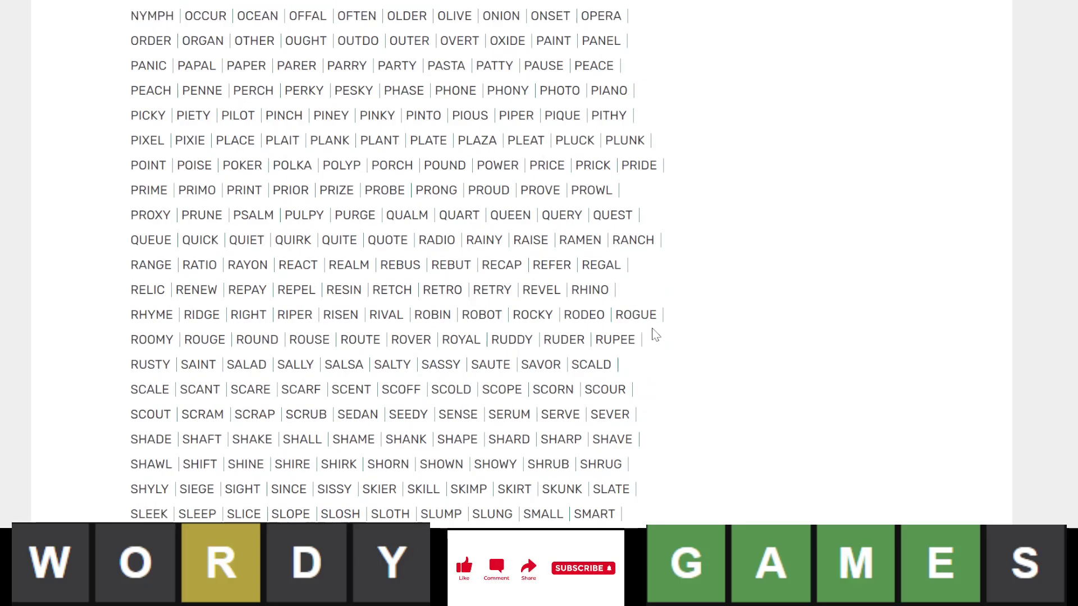
{"action": "scroll", "coordinate": [652, 334], "scroll_direction": "down", "scroll_amount": 3}
{"action": "scroll", "coordinate": [649, 334], "scroll_direction": "down", "scroll_amount": 1}
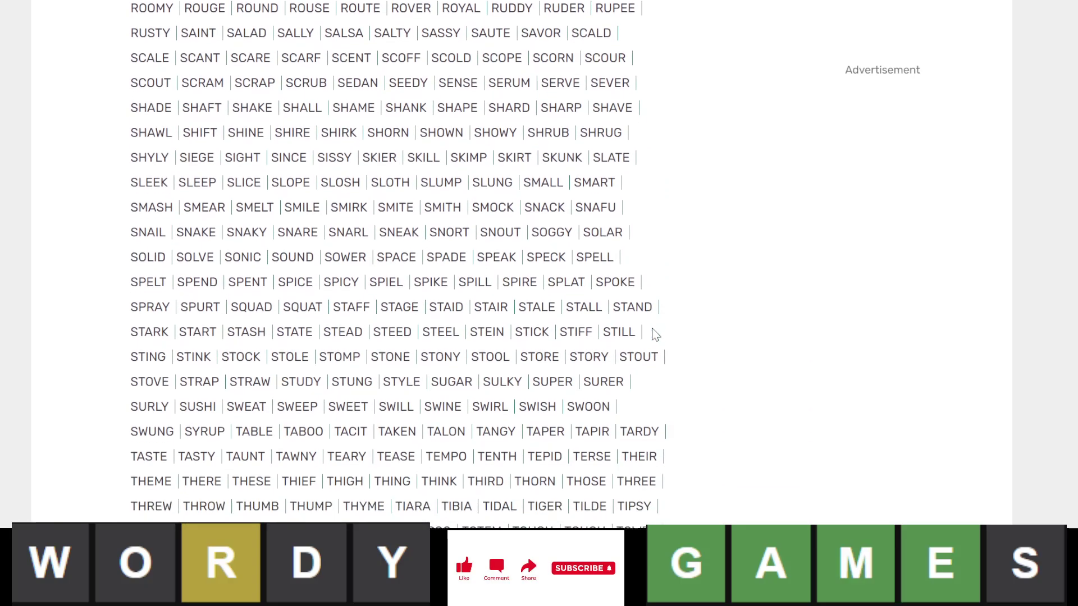
{"action": "scroll", "coordinate": [589, 422], "scroll_direction": "down", "scroll_amount": 1}
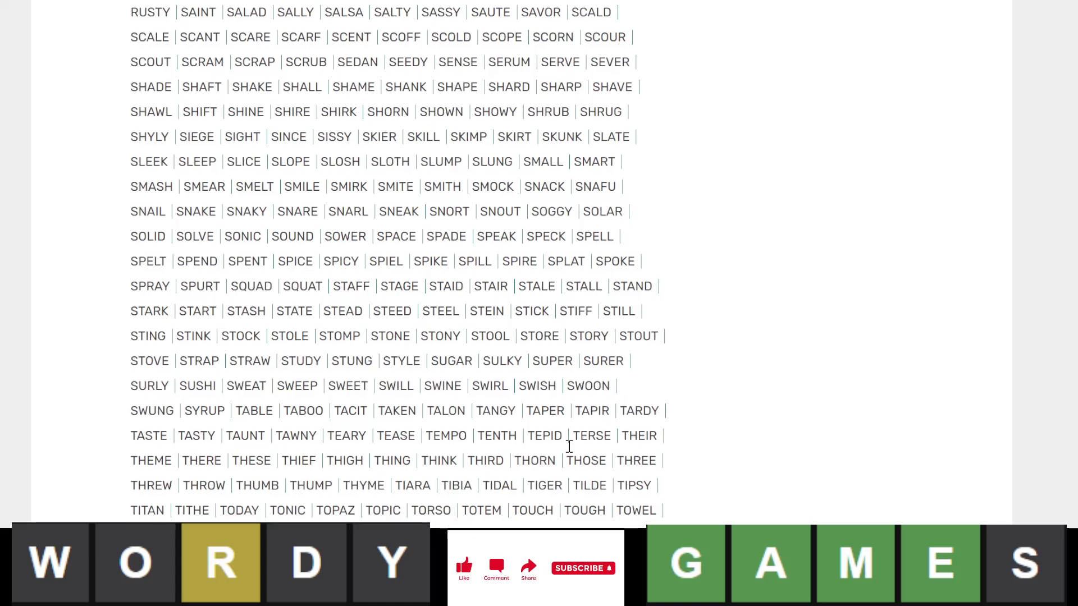
{"action": "scroll", "coordinate": [541, 483], "scroll_direction": "down", "scroll_amount": 1}
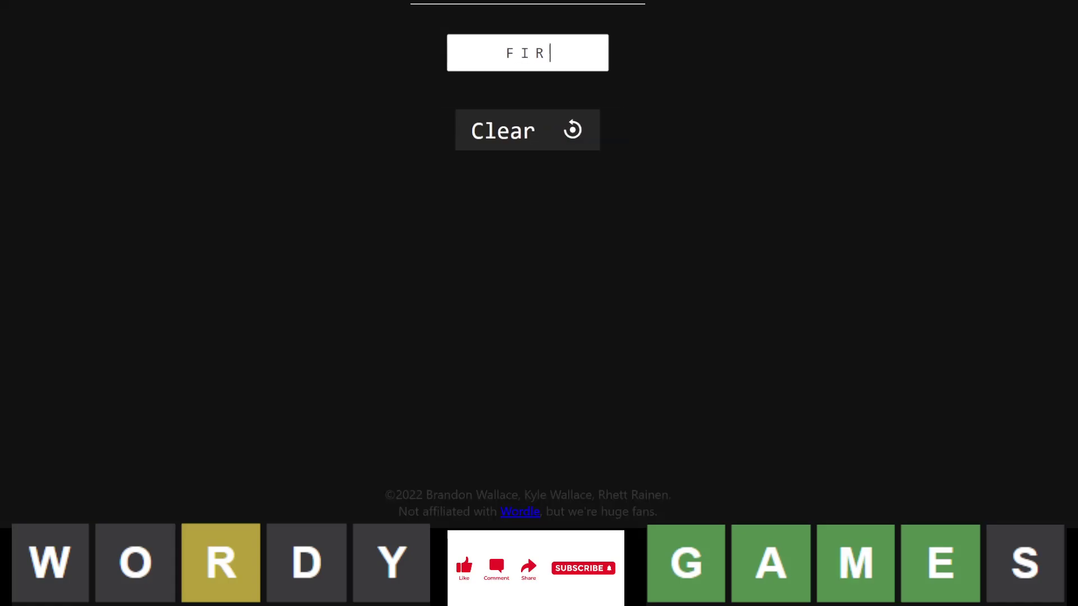
{"action": "type", "text": "ST"}
Enter FIRST and PEDAL, list the four remaining candidates, then enter TITLE and LITHE.
{"action": "key", "text": "Return"}
{"action": "type", "text": "PEDAL"}
{"action": "key", "text": "Return"}
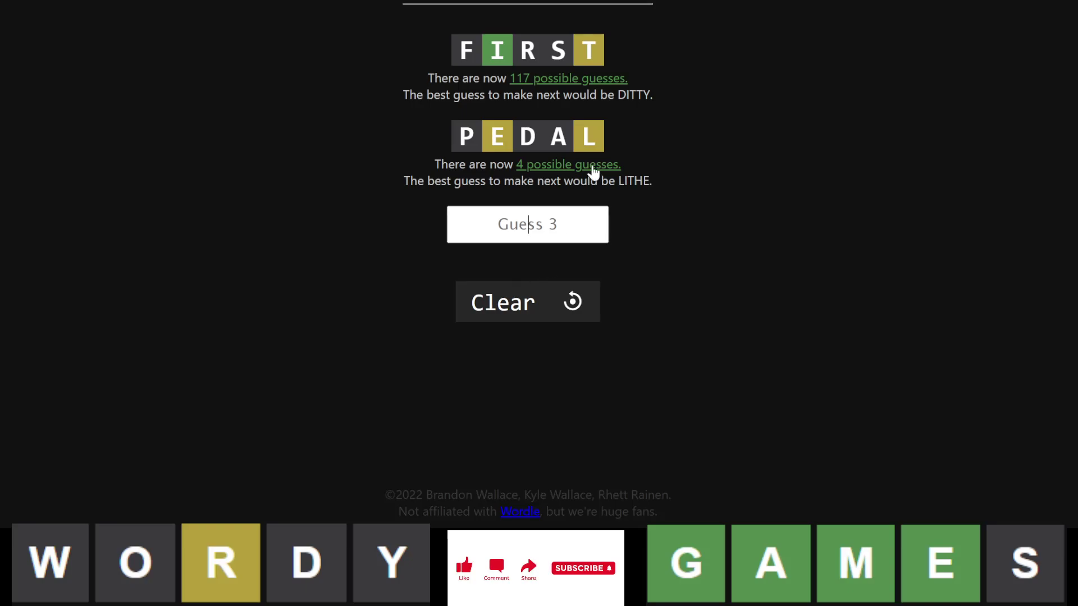
{"action": "left_click", "coordinate": [594, 167]}
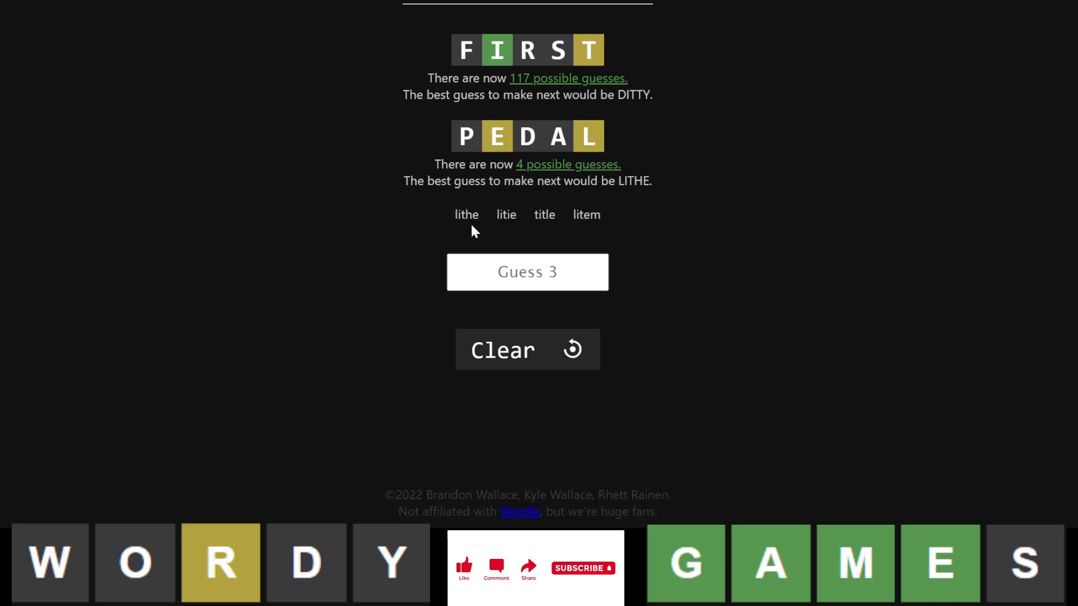
{"action": "left_click", "coordinate": [578, 286]}
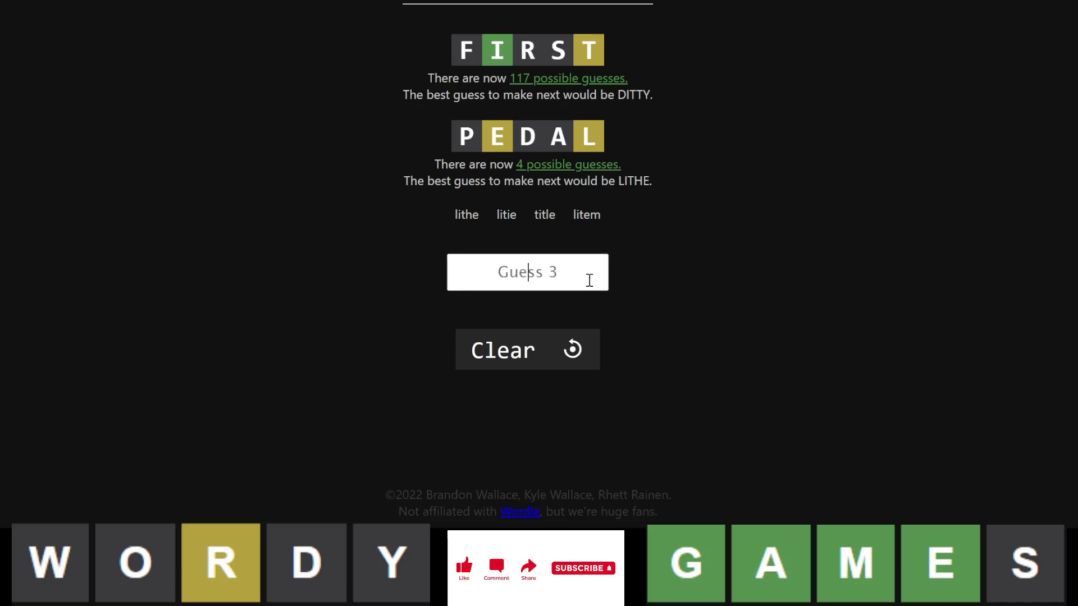
{"action": "type", "text": "title"}
{"action": "key", "text": "Return"}
{"action": "type", "text": "lithe"}
{"action": "key", "text": "Return"}
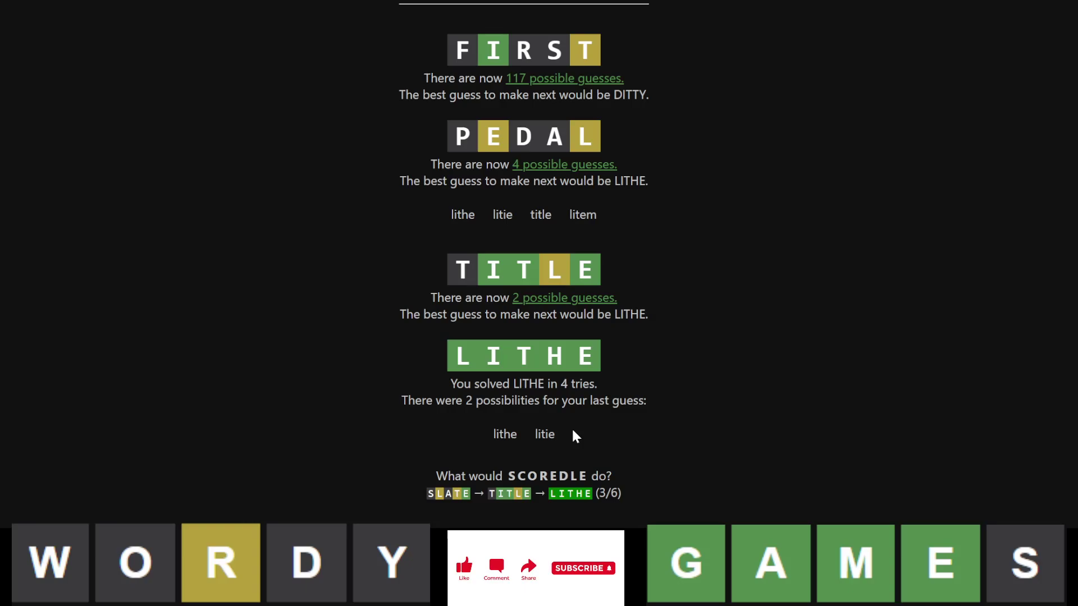
{"action": "scroll", "coordinate": [571, 434], "scroll_direction": "down", "scroll_amount": 1}
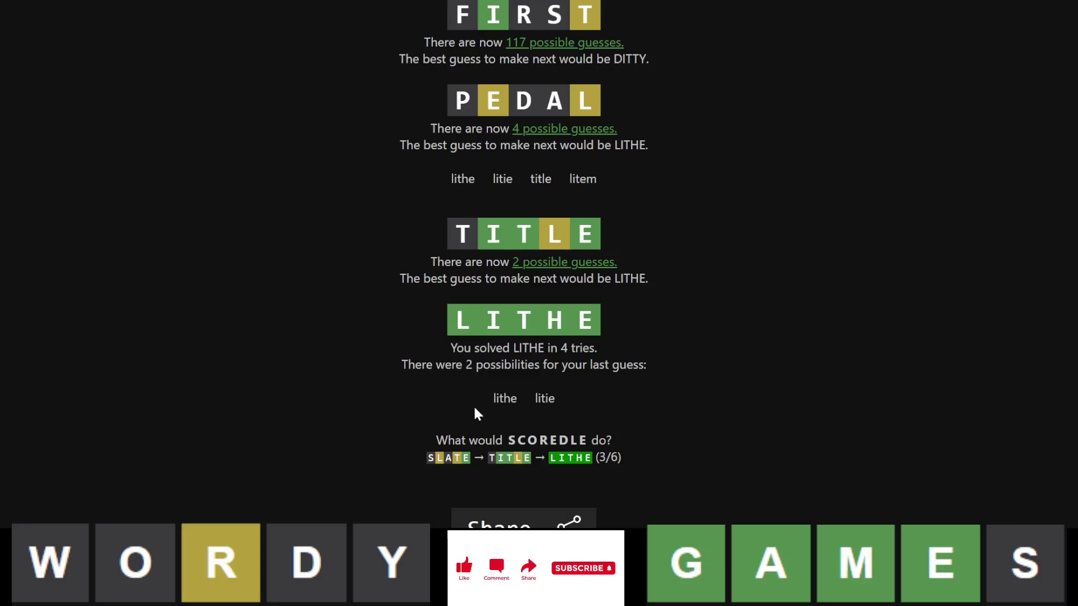
{"action": "scroll", "coordinate": [473, 408], "scroll_direction": "up", "scroll_amount": 1}
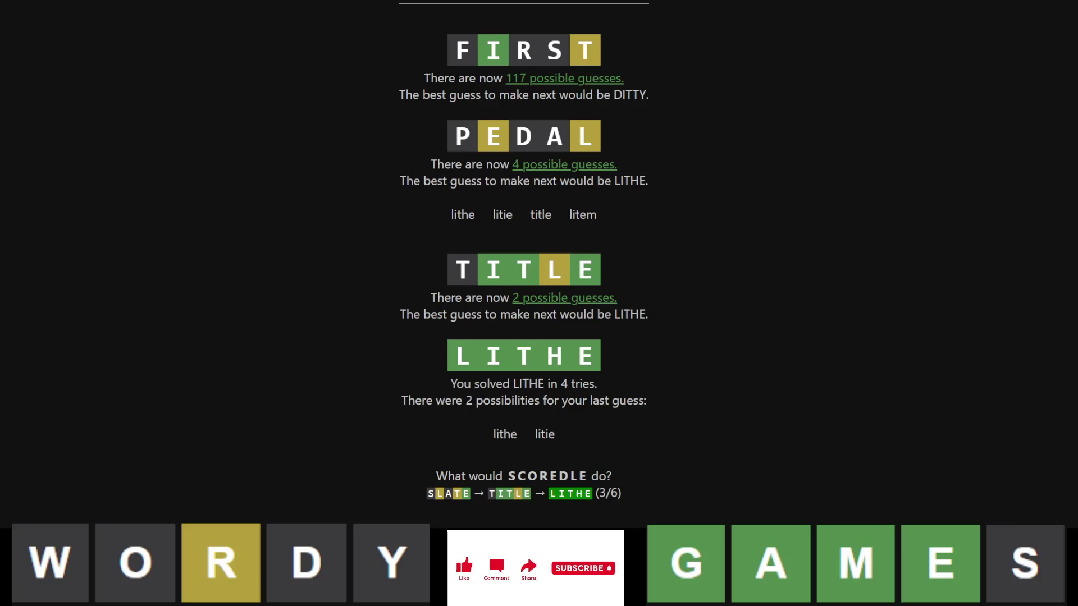